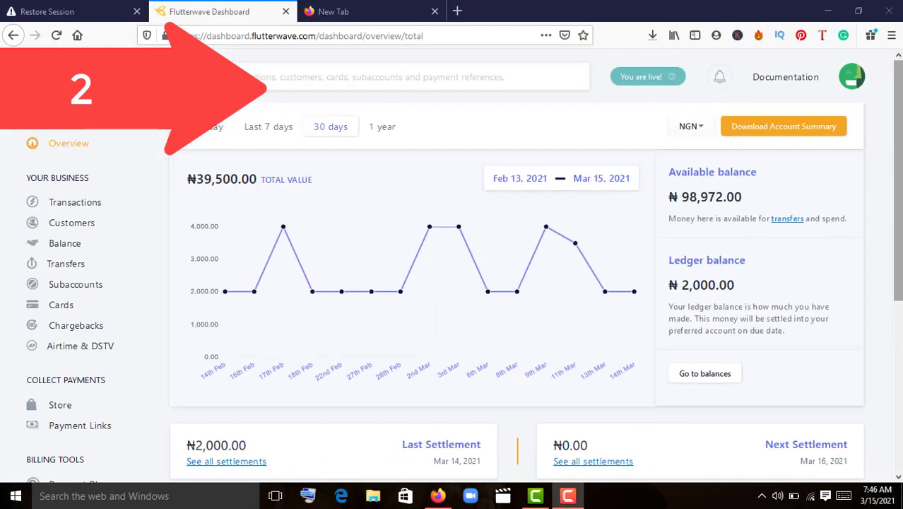
# Sign out through the account menu and log back in to the dashboard overview
pyautogui.scroll(-1, 516, 283)
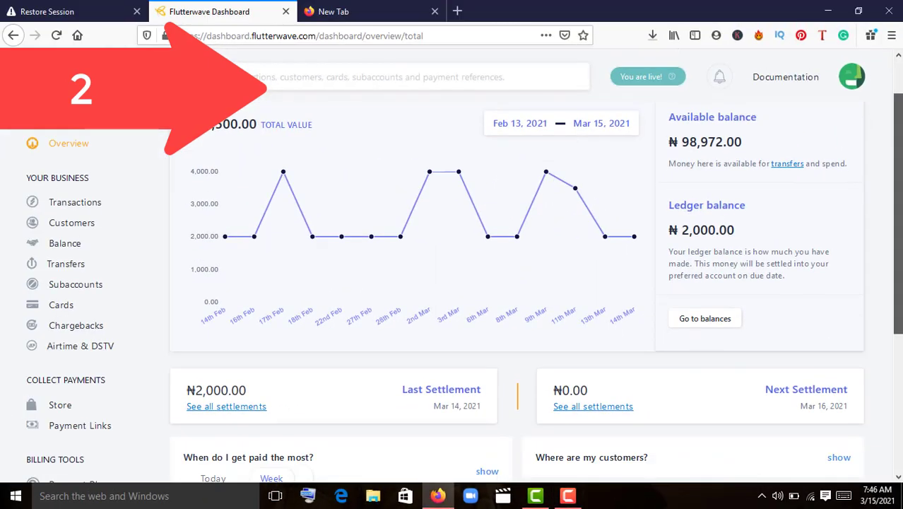
pyautogui.scroll(1, 535, 299)
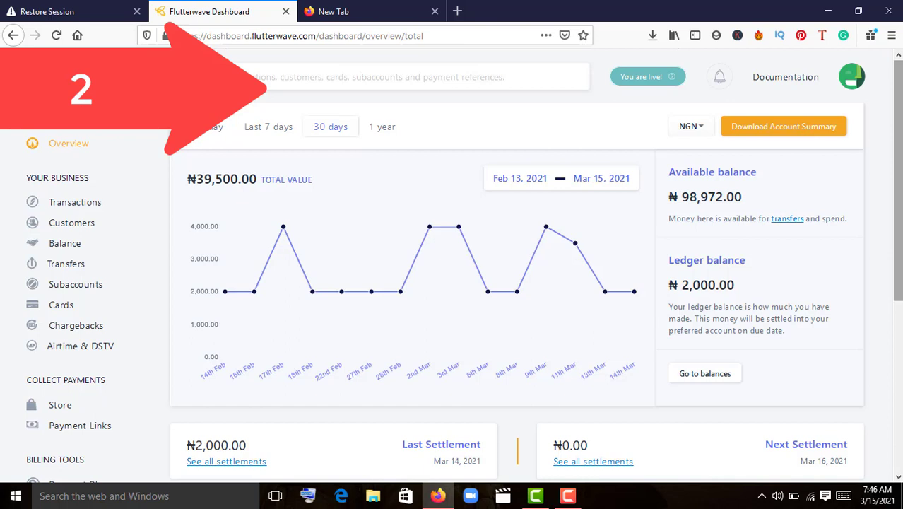
pyautogui.click(858, 82)
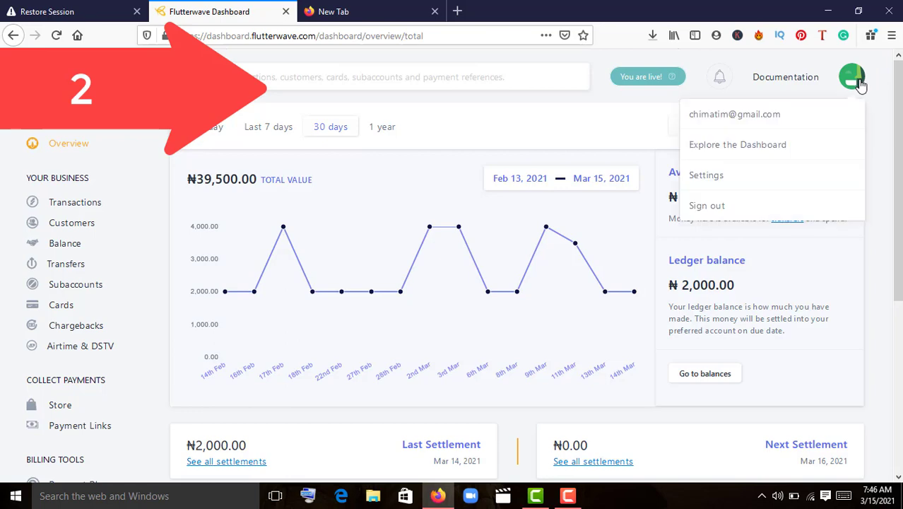
pyautogui.click(745, 211)
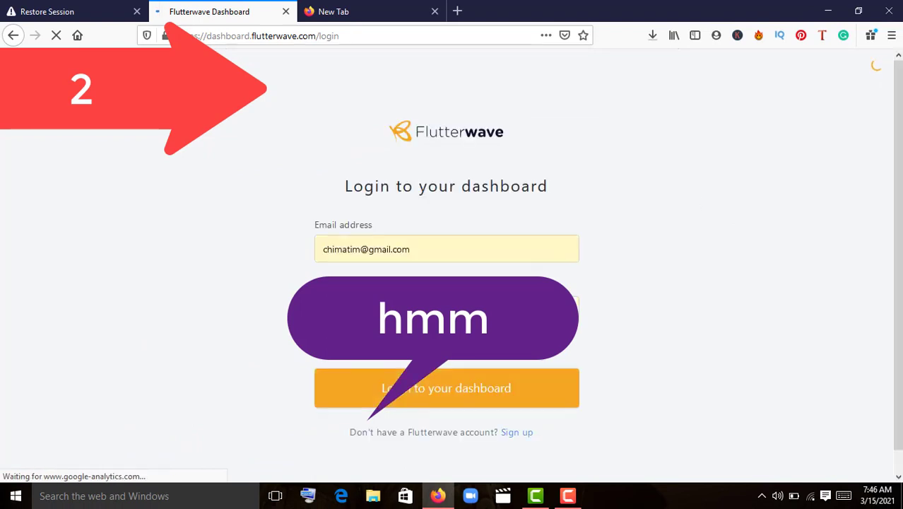
pyautogui.click(419, 393)
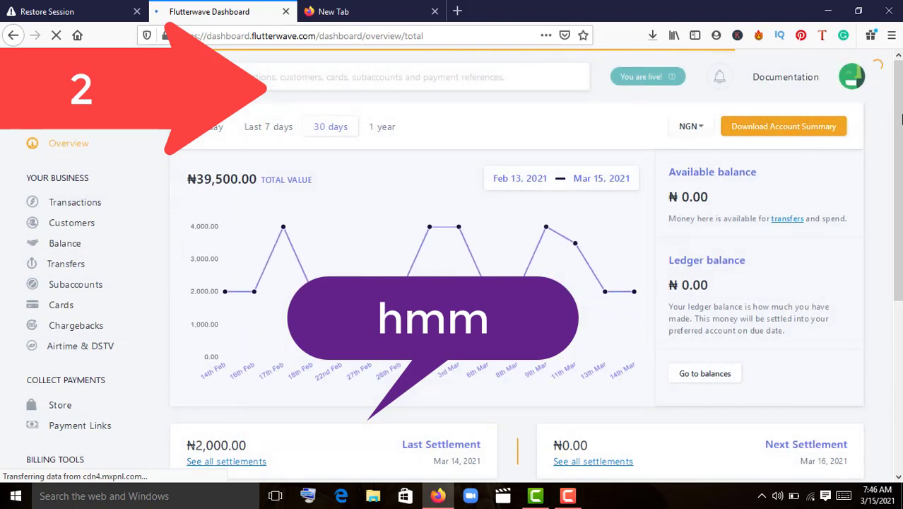
pyautogui.scroll(-3, 885, 115)
pyautogui.scroll(3, 885, 115)
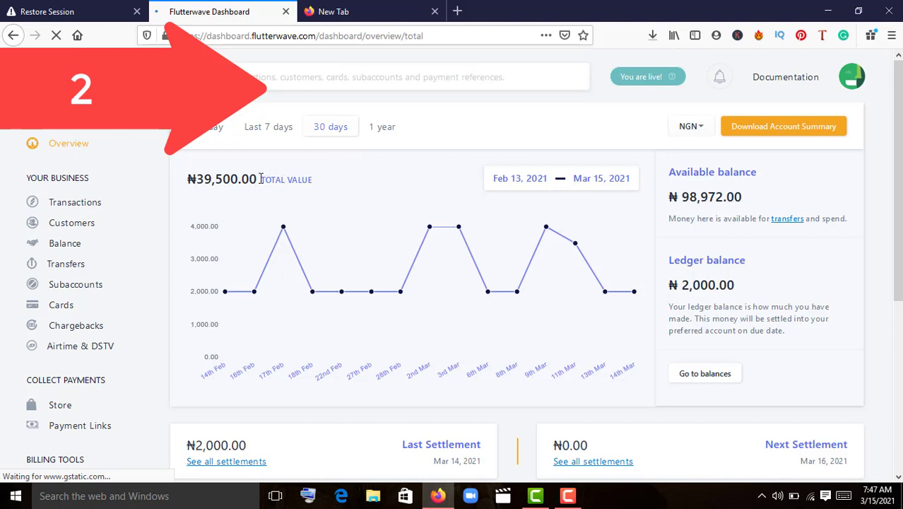
pyautogui.click(696, 138)
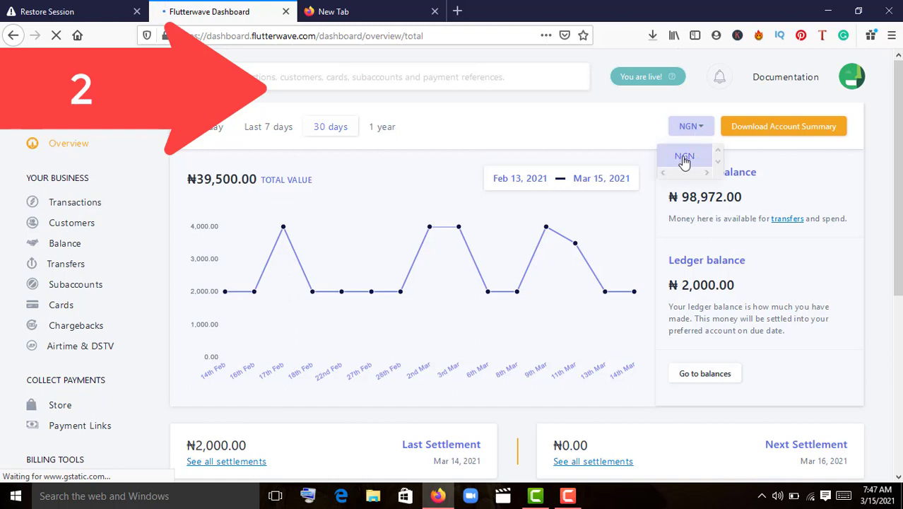
pyautogui.click(611, 125)
pyautogui.scroll(-1, 897, 176)
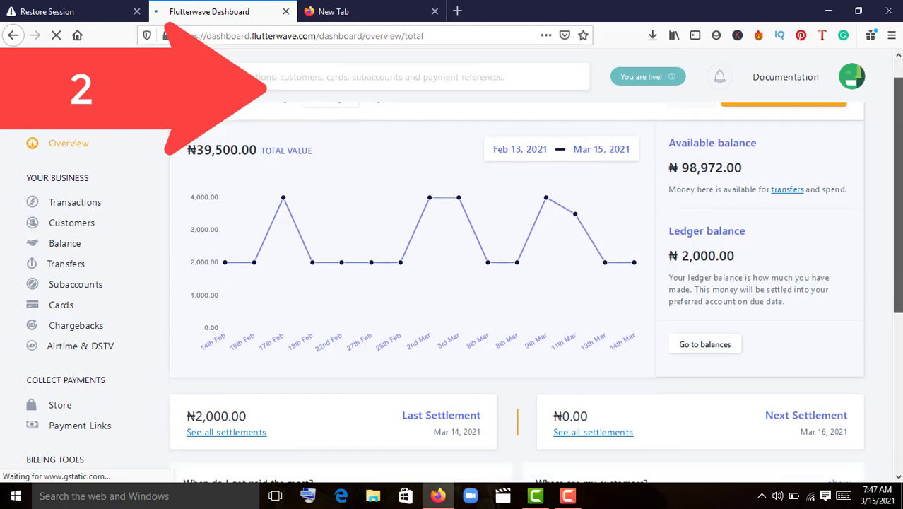
pyautogui.scroll(1, 796, 145)
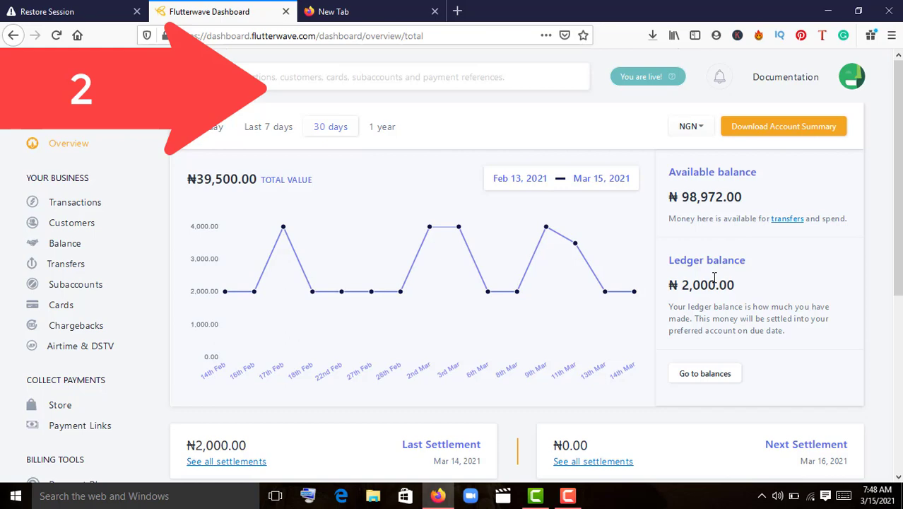
pyautogui.moveTo(899, 175); pyautogui.dragTo(899, 280)
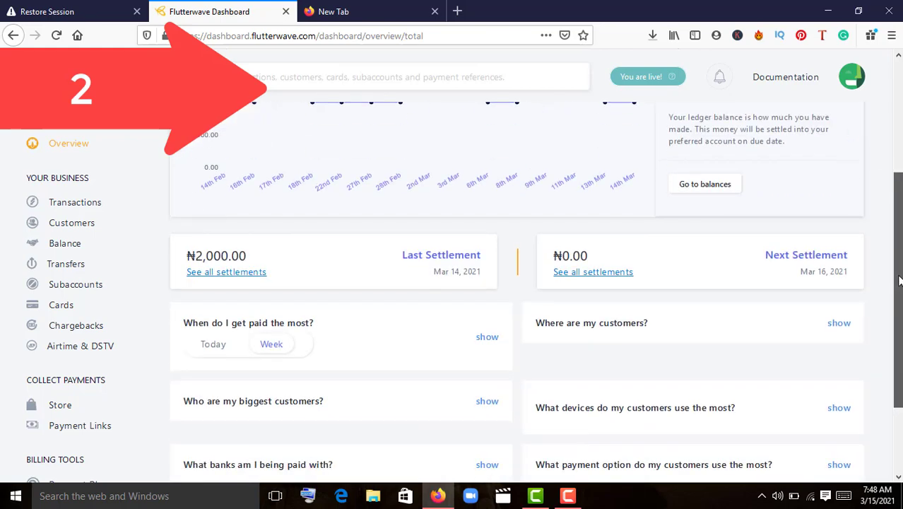
pyautogui.scroll(3, 899, 281)
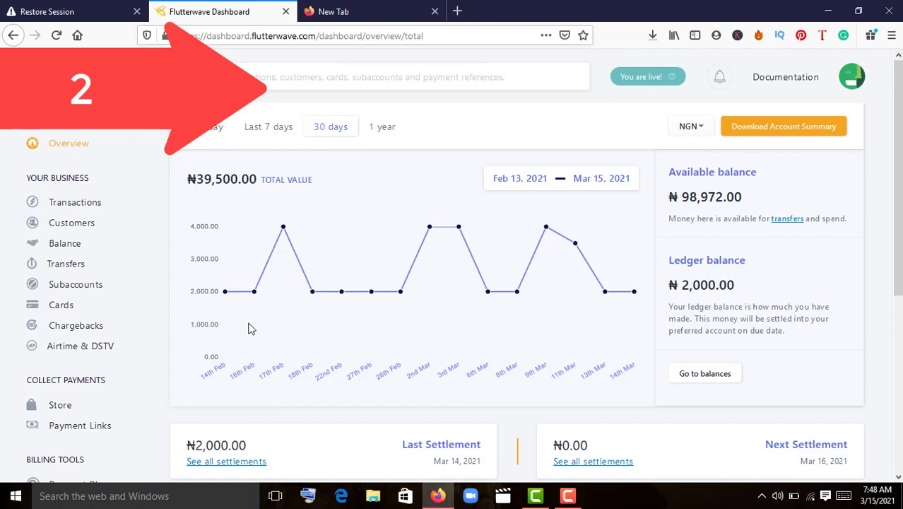
pyautogui.moveTo(162, 269); pyautogui.dragTo(163, 282)
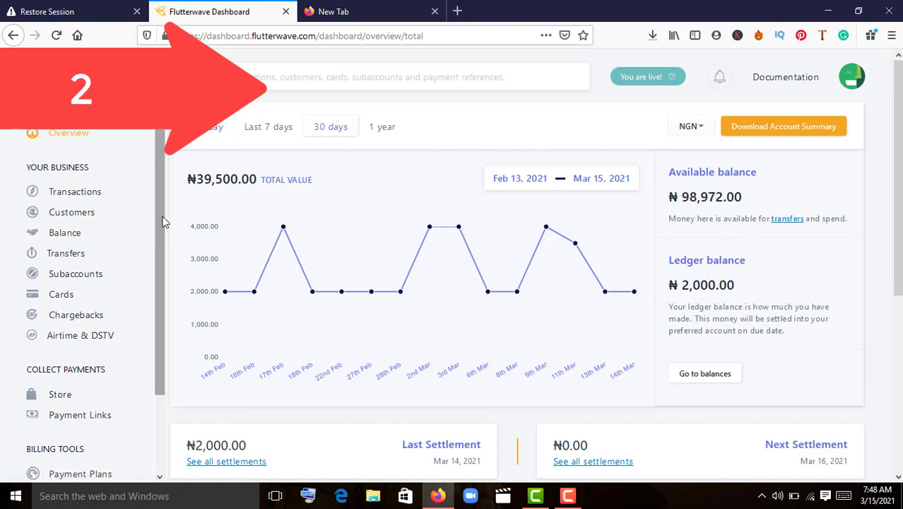
pyautogui.moveTo(164, 228); pyautogui.dragTo(160, 202)
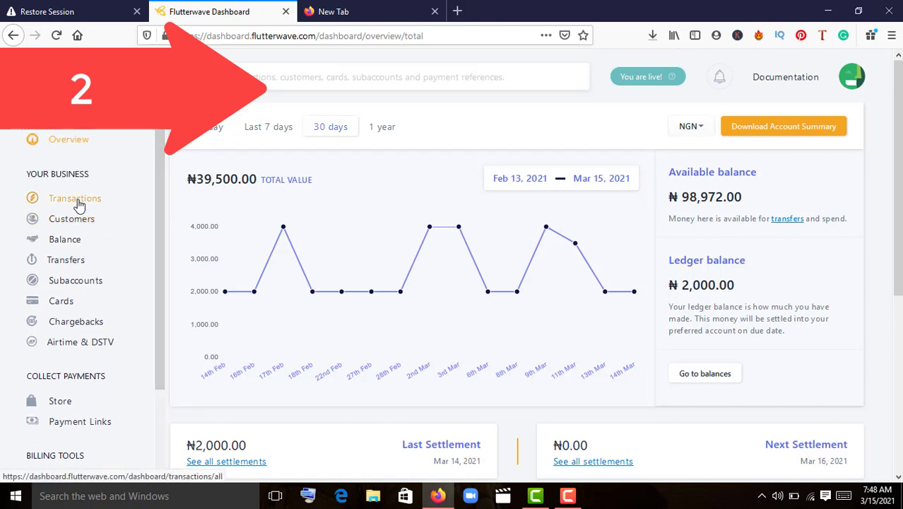
# Open Transactions to list the 10 payments from the last 30 days, mostly NGN2,028.00
pyautogui.click(79, 203)
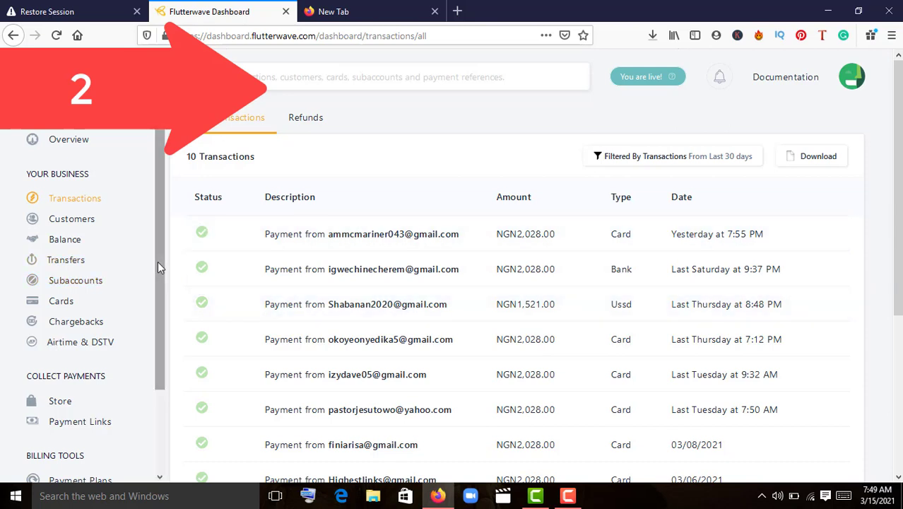
pyautogui.moveTo(157, 261); pyautogui.dragTo(157, 400)
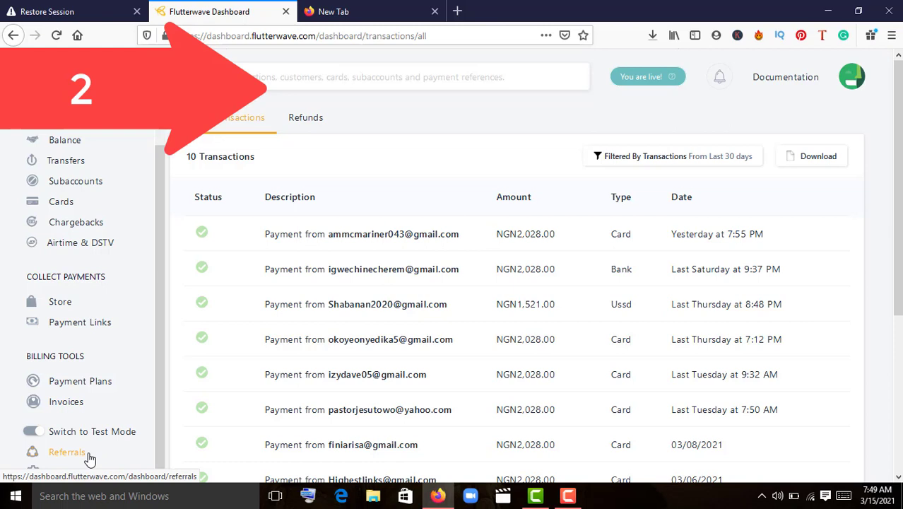
# Open the Referrals page showing the referral code and 0.1% revenue-share offer
pyautogui.click(90, 455)
pyautogui.click(90, 459)
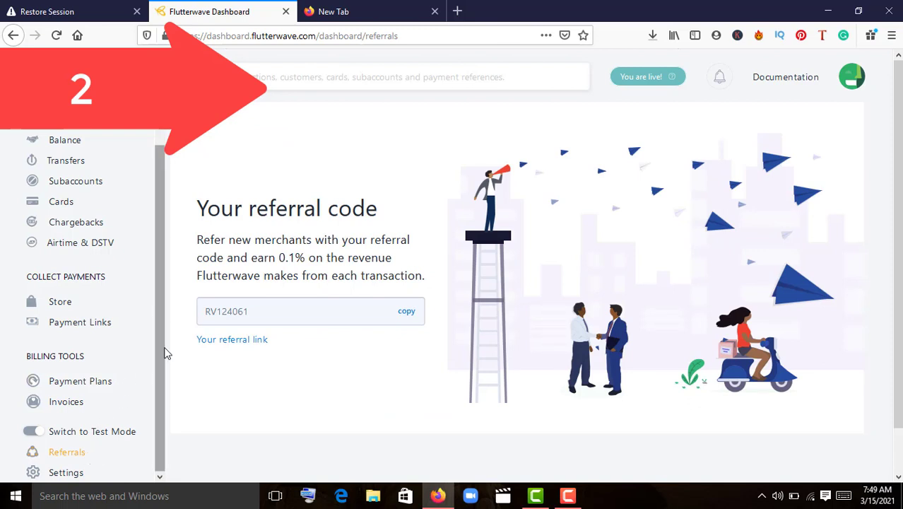
pyautogui.moveTo(159, 361); pyautogui.dragTo(167, 297)
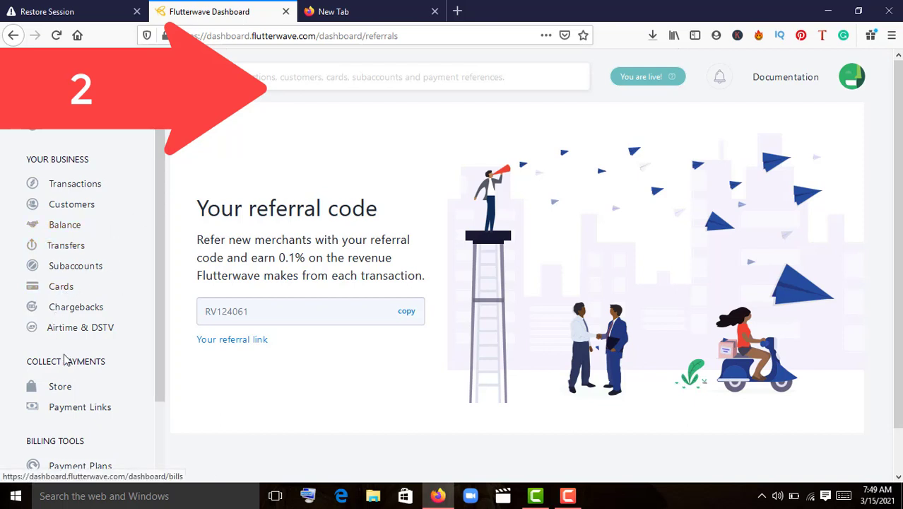
# Review all chargebacks, including the lost one, then open the NGN Wallet balance page
pyautogui.click(73, 311)
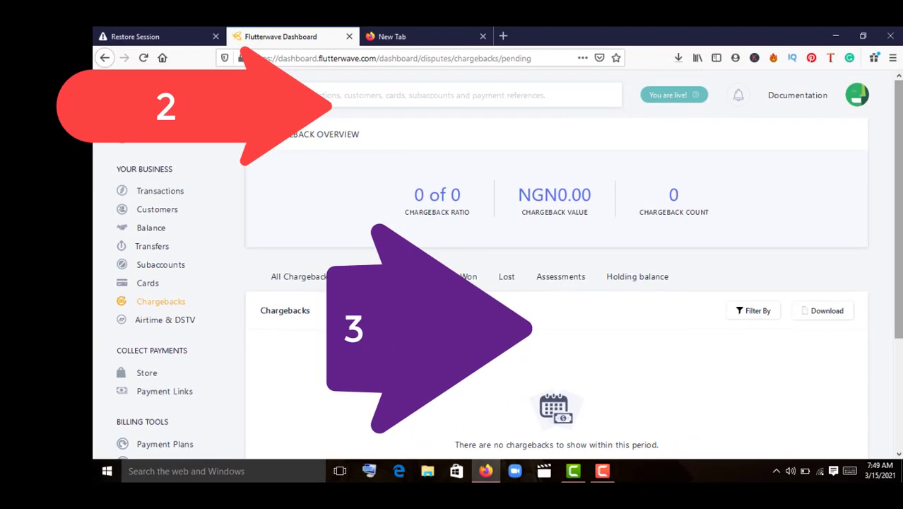
pyautogui.scroll(-3, 555, 318)
pyautogui.scroll(2, 676, 206)
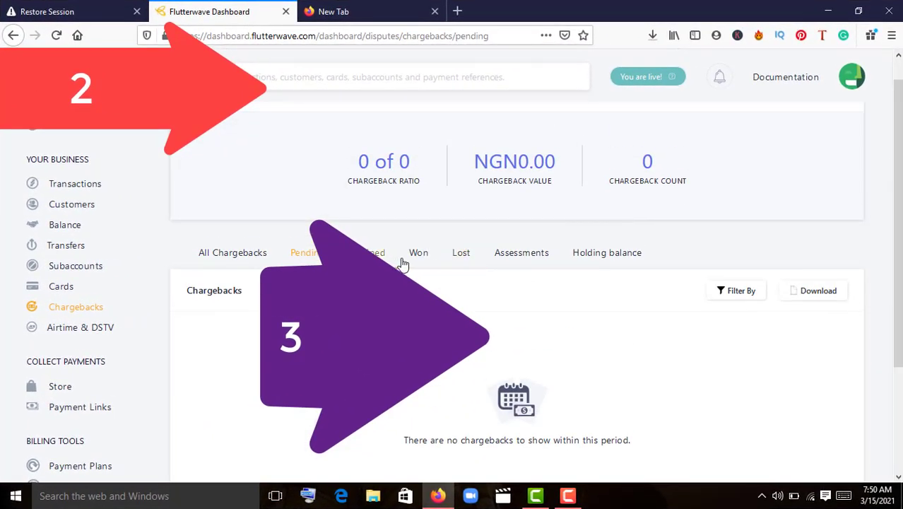
pyautogui.click(223, 261)
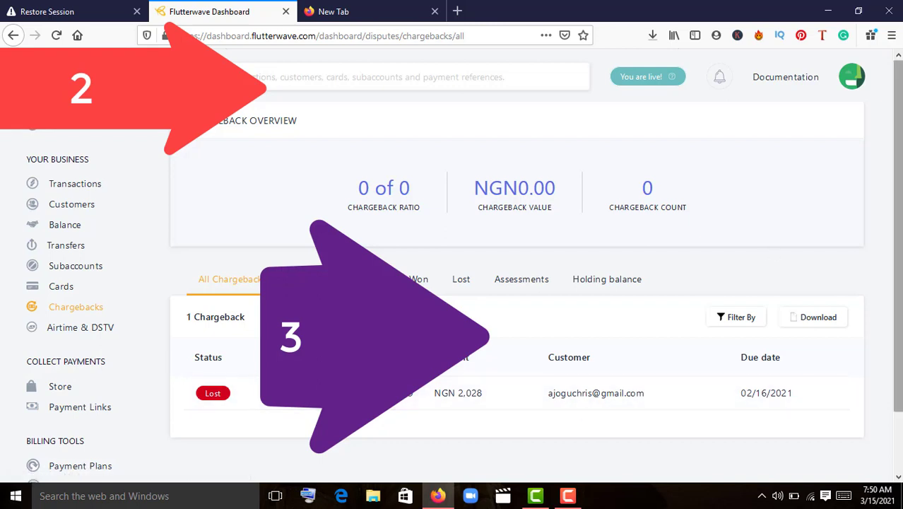
pyautogui.moveTo(901, 162); pyautogui.dragTo(900, 254)
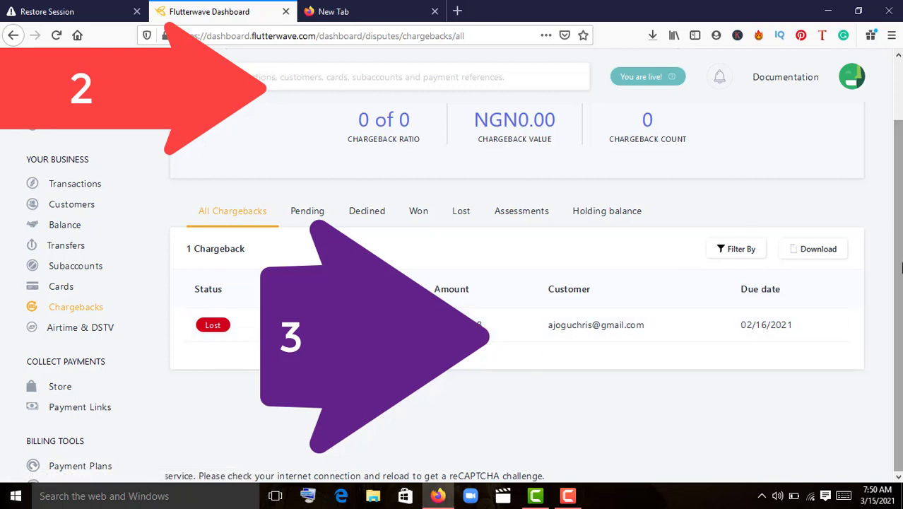
pyautogui.scroll(2, 900, 268)
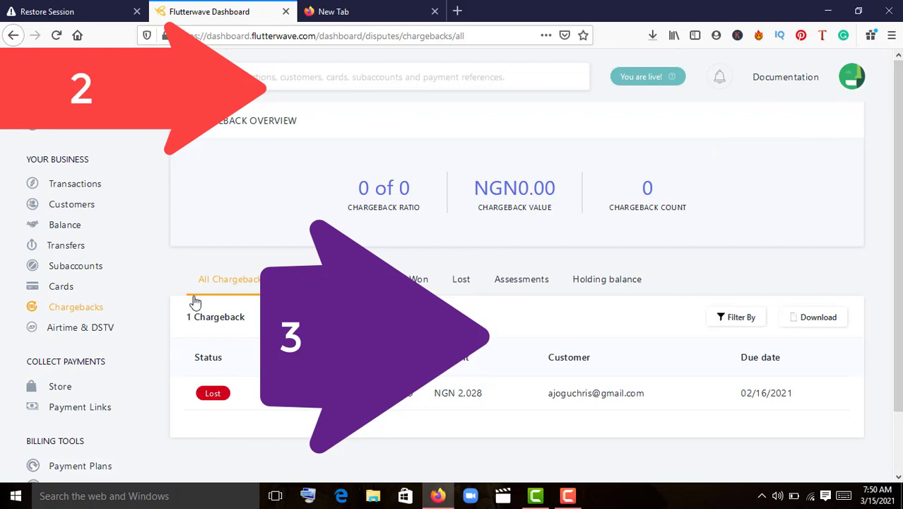
pyautogui.click(75, 227)
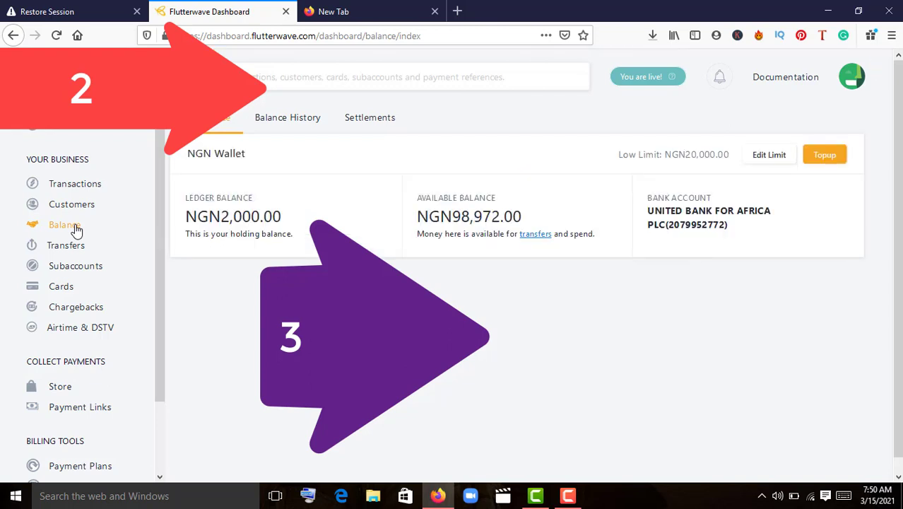
# Review the 72 settlements under Balance, latest NGN2,000.00 on 14th Mar 2021
pyautogui.click(297, 117)
pyautogui.click(366, 122)
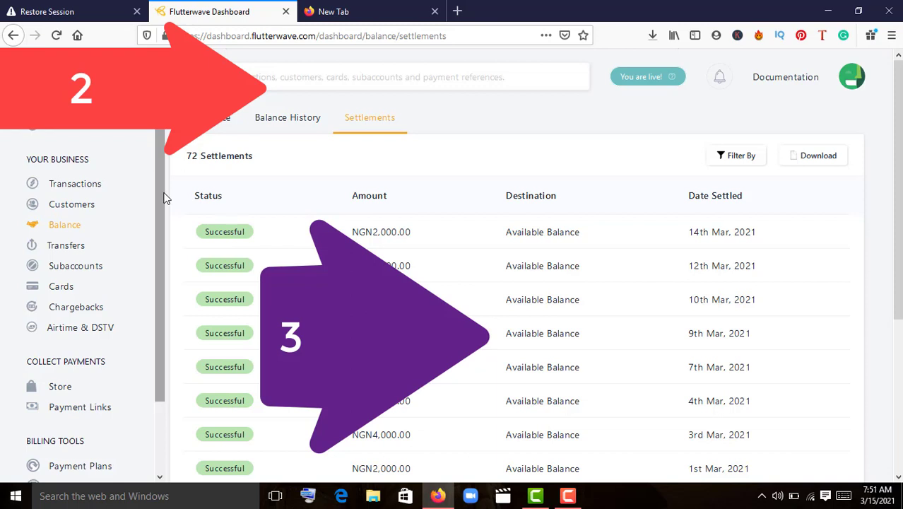
pyautogui.moveTo(162, 205); pyautogui.dragTo(161, 256)
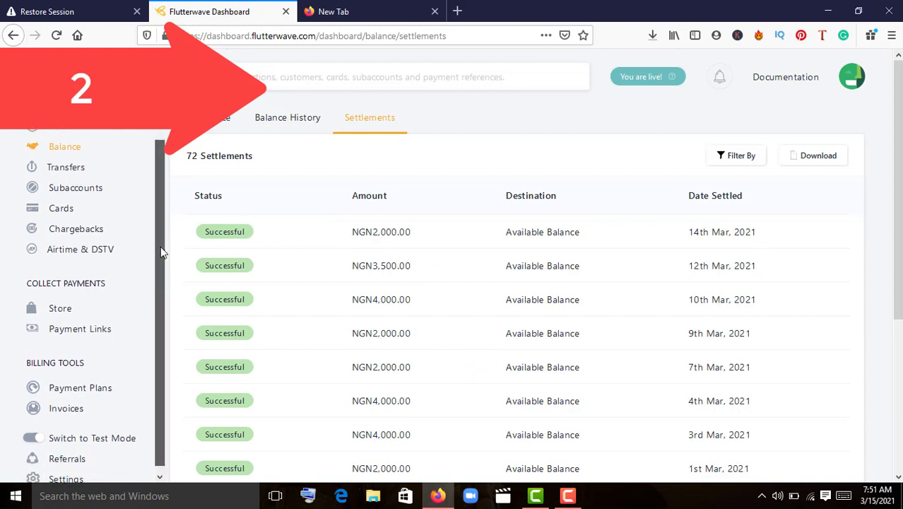
pyautogui.scroll(3, 164, 218)
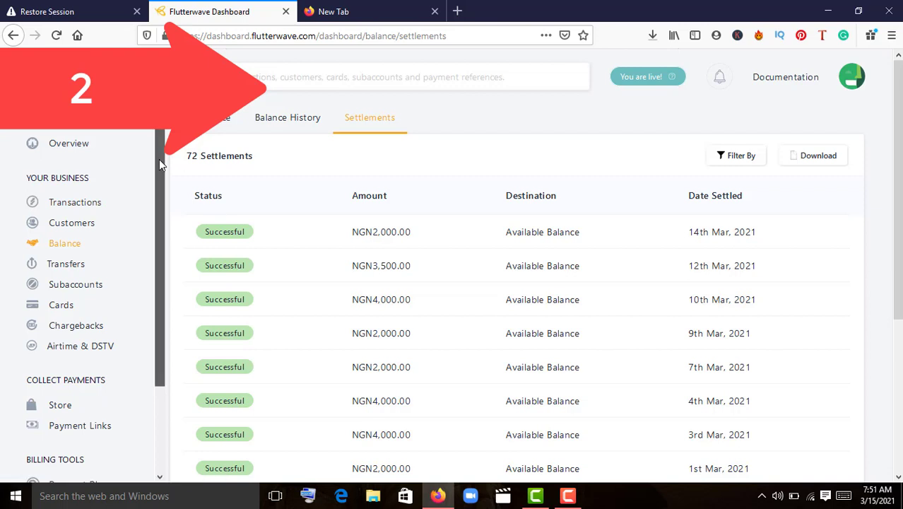
pyautogui.moveTo(158, 167); pyautogui.dragTo(160, 174)
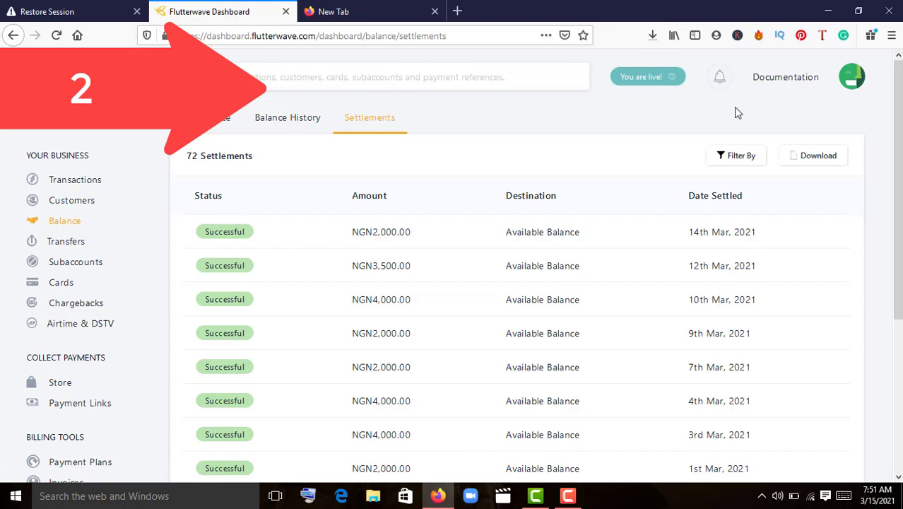
pyautogui.click(853, 80)
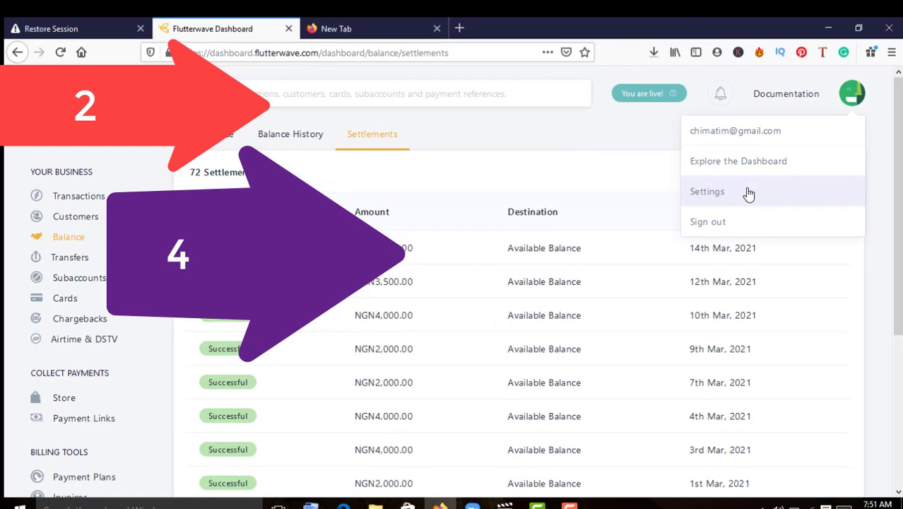
# Open Settings and scroll the General form down to the Chargeback Email(s) field
pyautogui.click(749, 194)
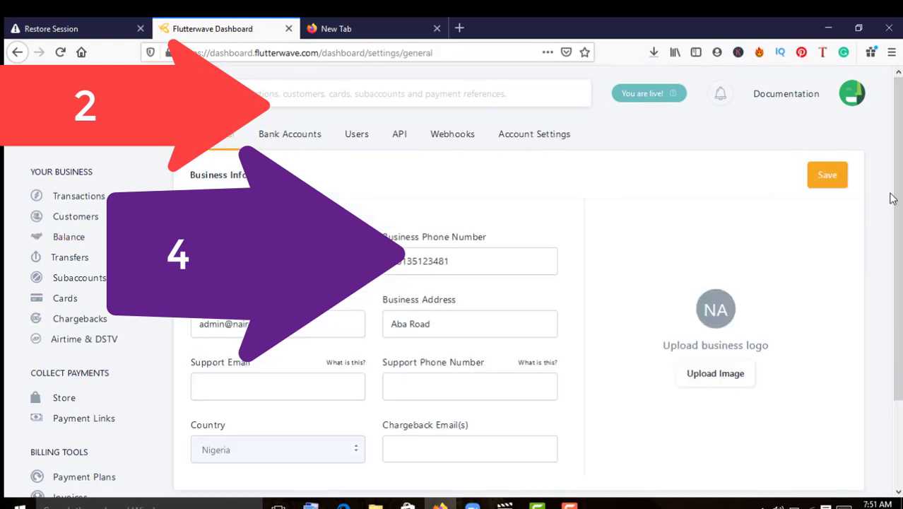
pyautogui.scroll(-1, 893, 199)
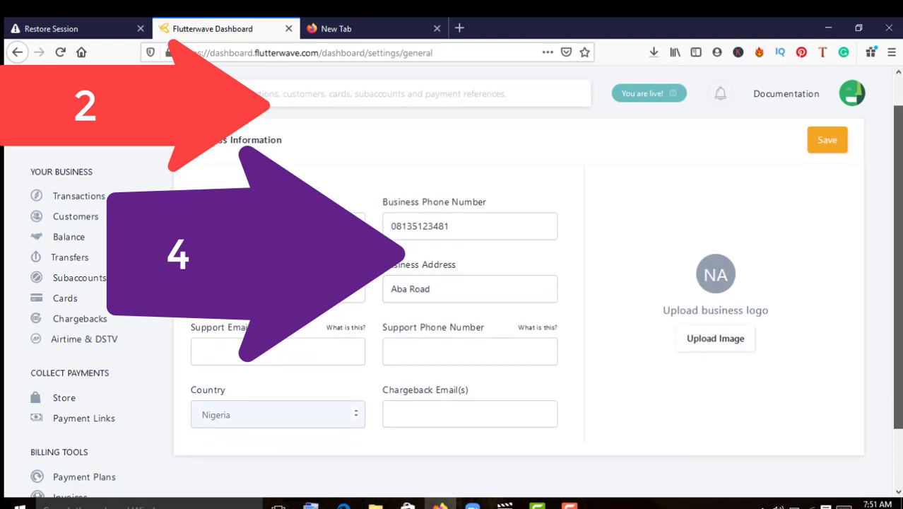
pyautogui.scroll(-1, 519, 280)
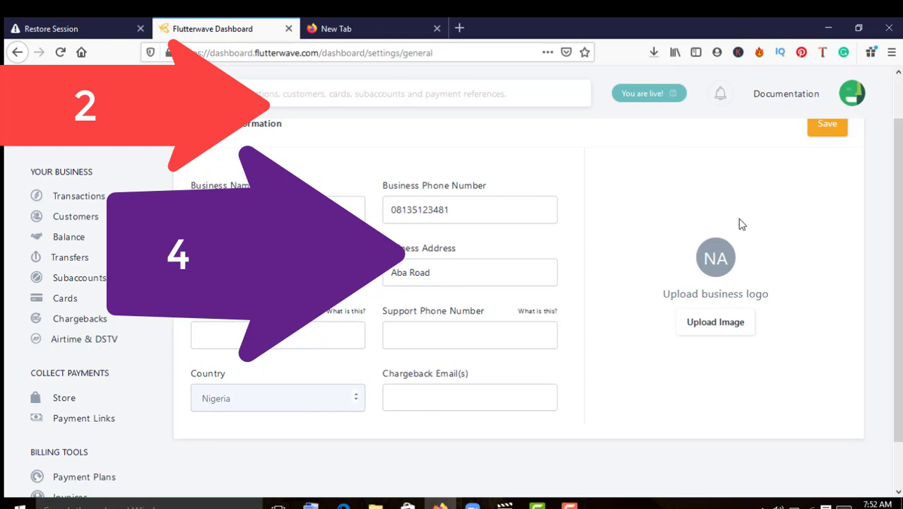
pyautogui.scroll(-1, 896, 283)
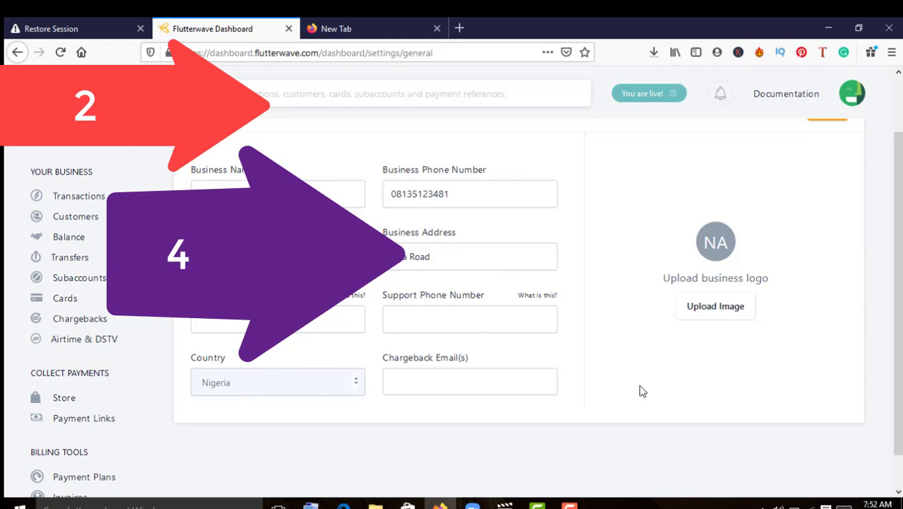
# Enter the account's email address in the Chargeback Email(s) field, correcting a typo
pyautogui.click(550, 384)
pyautogui.write('tho')
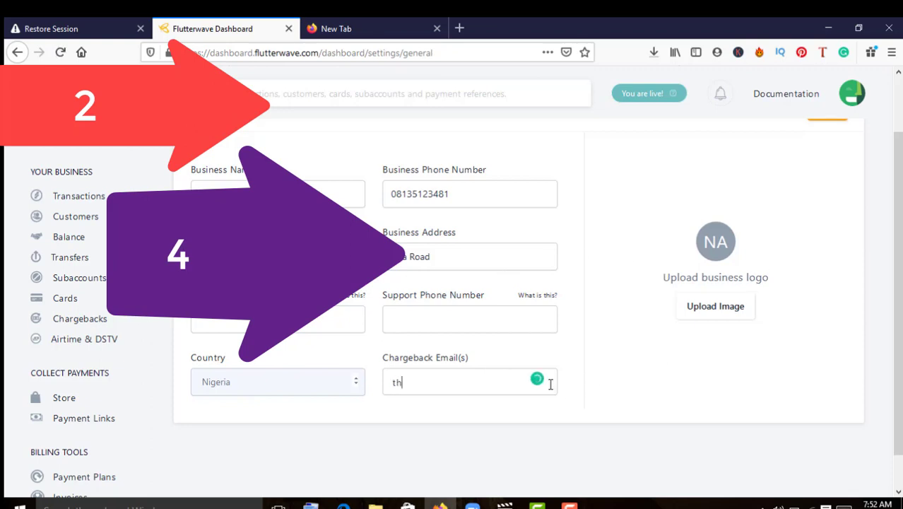
pyautogui.press('BackSpace')
pyautogui.press('BackSpace')
pyautogui.press('BackSpace')
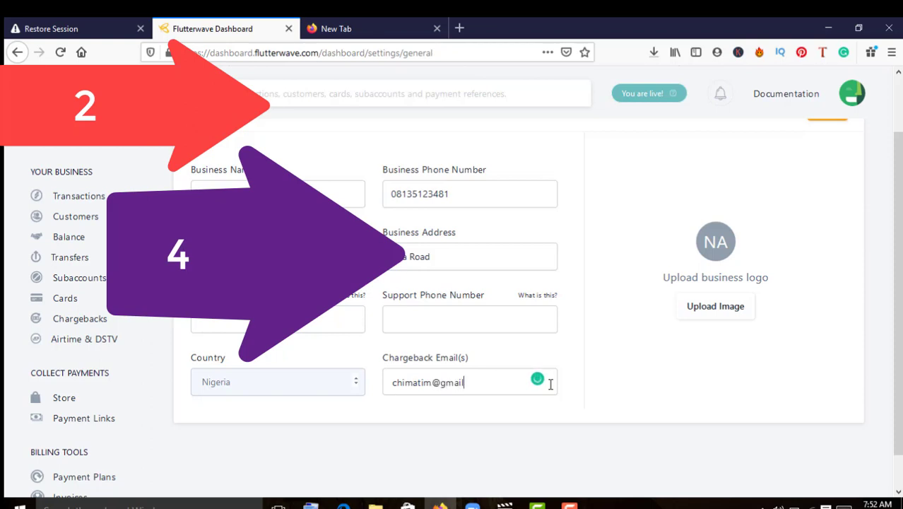
# Save the general business settings with the new chargeback email
pyautogui.scroll(-1, 901, 265)
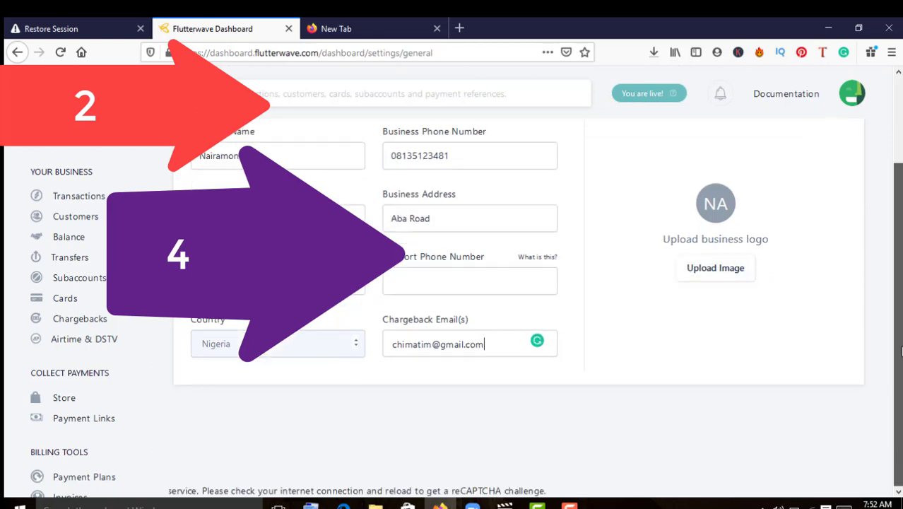
pyautogui.scroll(3, 901, 265)
pyautogui.click(825, 181)
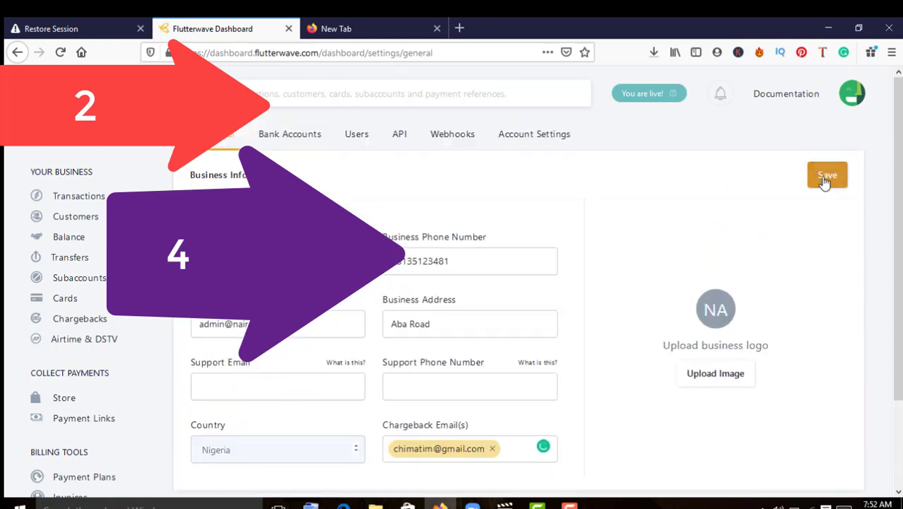
pyautogui.click(824, 182)
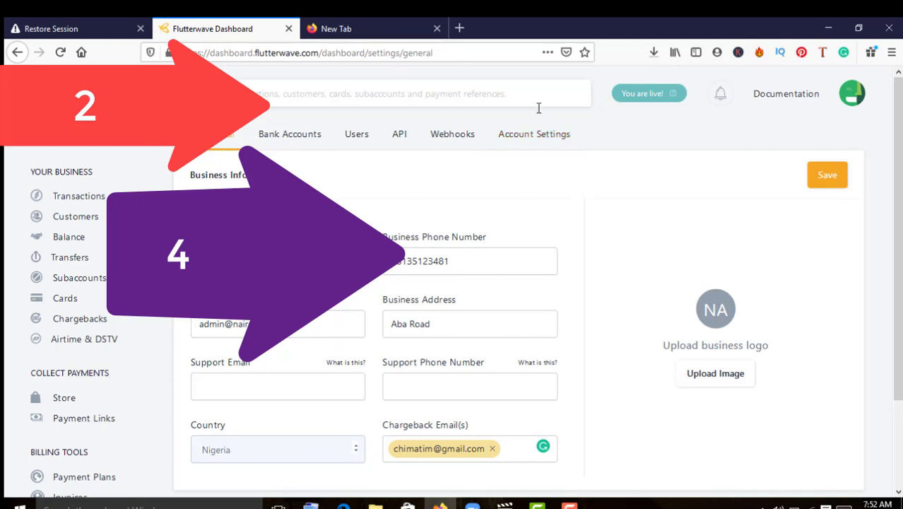
pyautogui.click(534, 134)
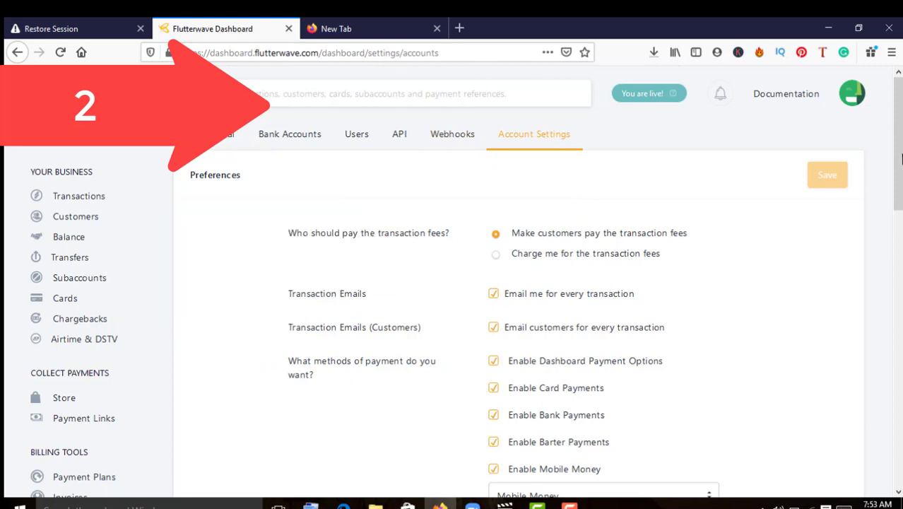
# Scroll through the Account Settings preferences for fees, transaction emails and payment methods
pyautogui.scroll(-10, 686, 254)
pyautogui.moveTo(898, 282); pyautogui.dragTo(898, 141)
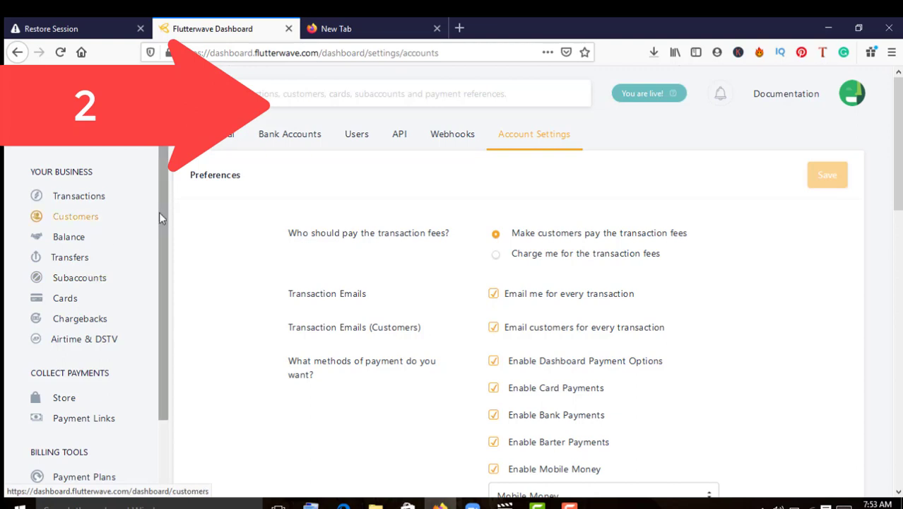
# Go to barter.flutterwave.com and sign in with the saved login to the ₦450.00 Home page
pyautogui.click(364, 32)
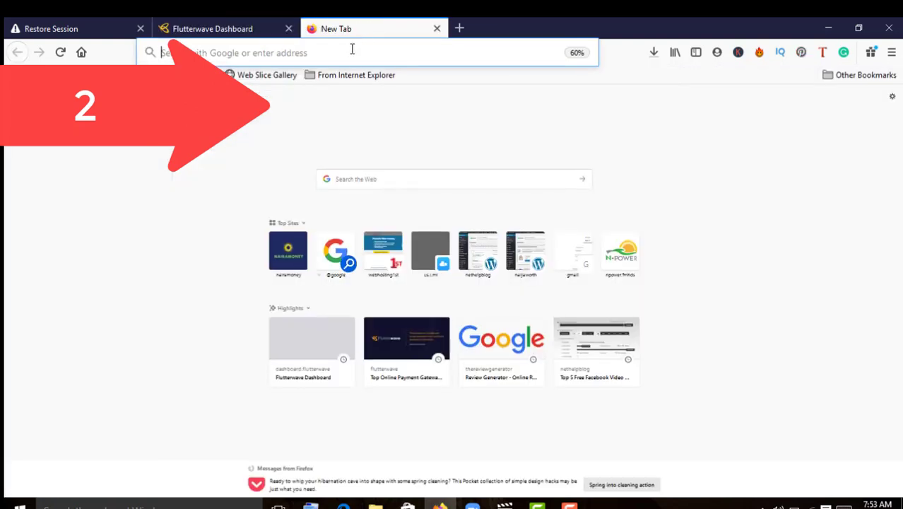
pyautogui.write('bart')
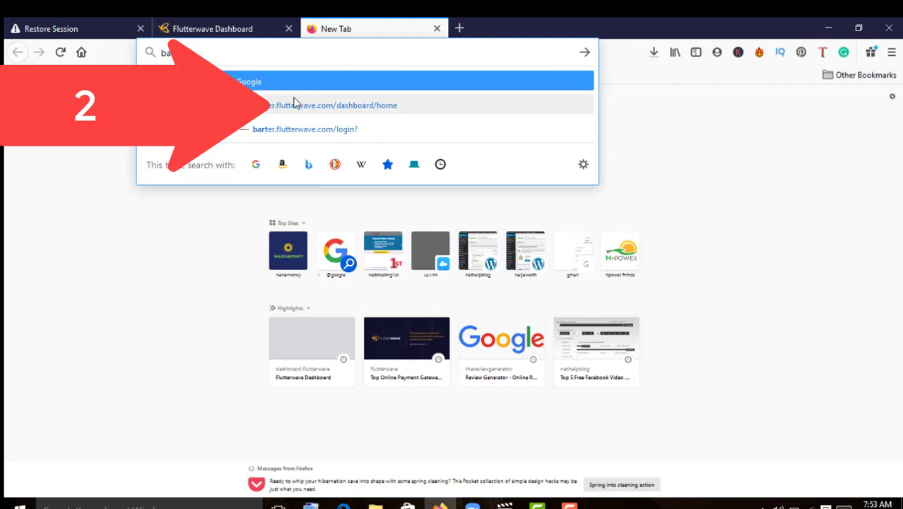
pyautogui.click(297, 105)
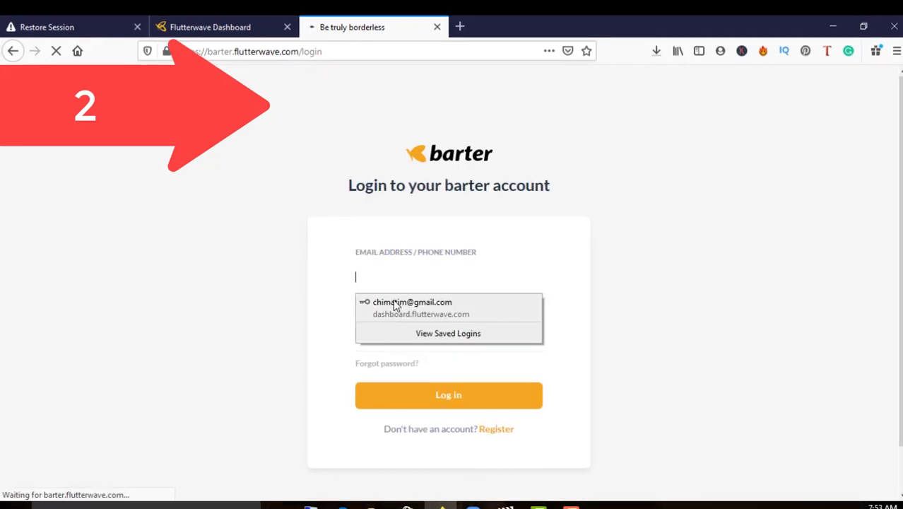
pyautogui.click(396, 304)
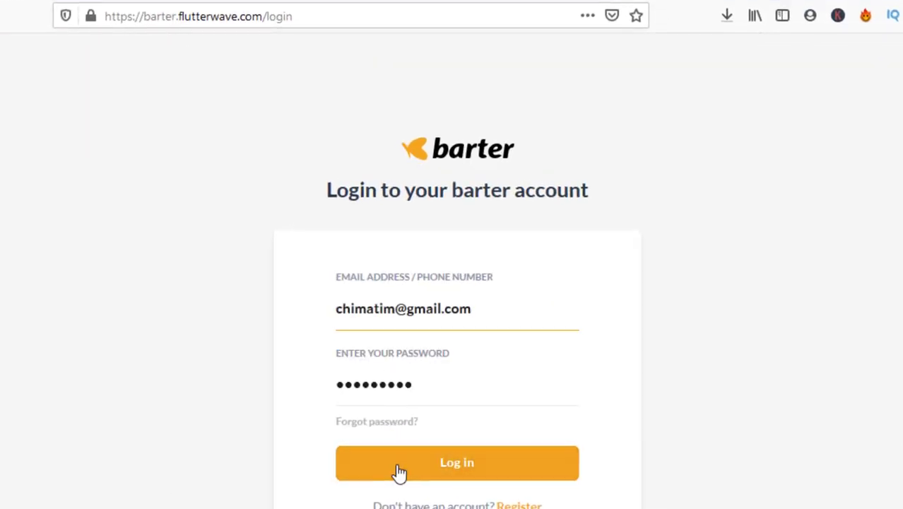
pyautogui.click(399, 472)
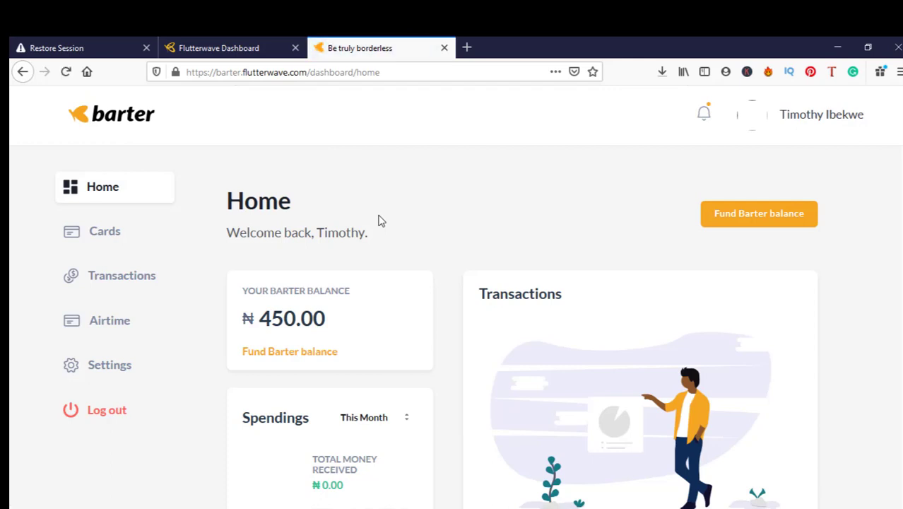
pyautogui.click(215, 44)
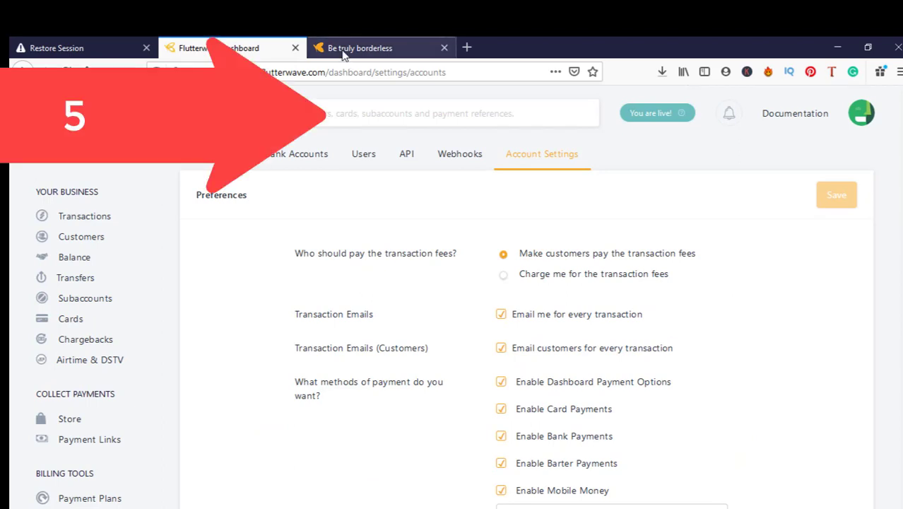
pyautogui.click(345, 50)
pyautogui.scroll(-3, 640, 329)
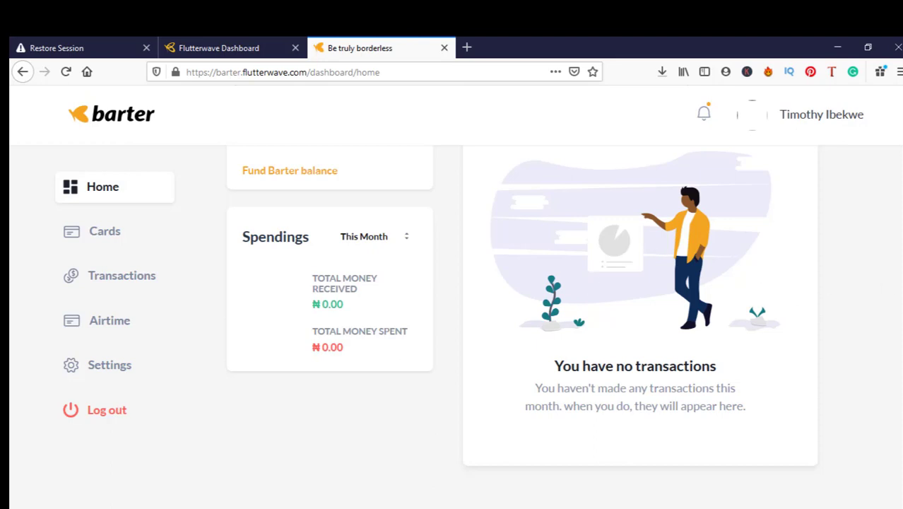
pyautogui.scroll(5, 522, 325)
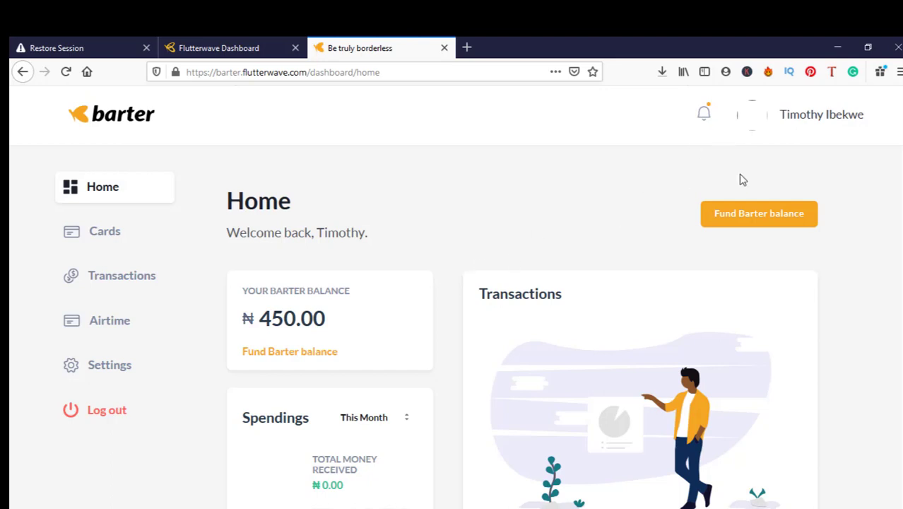
pyautogui.scroll(-2, 522, 325)
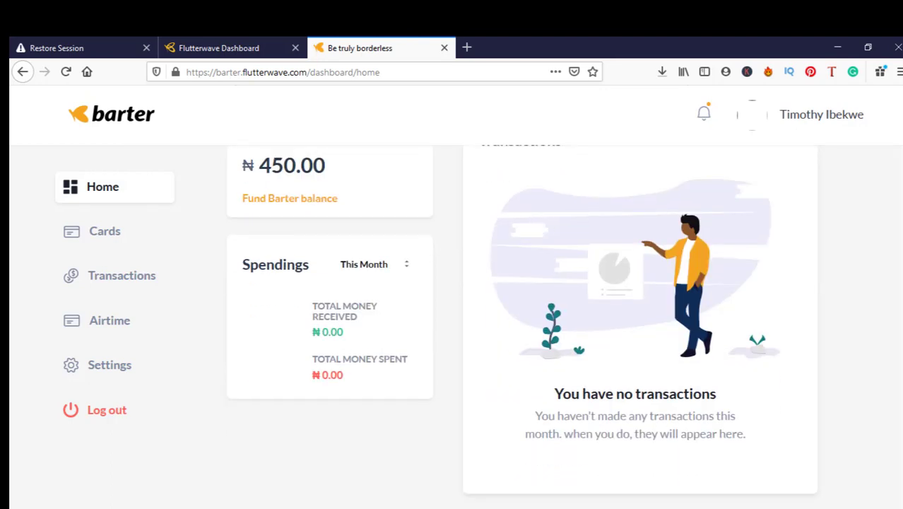
pyautogui.scroll(1, 522, 325)
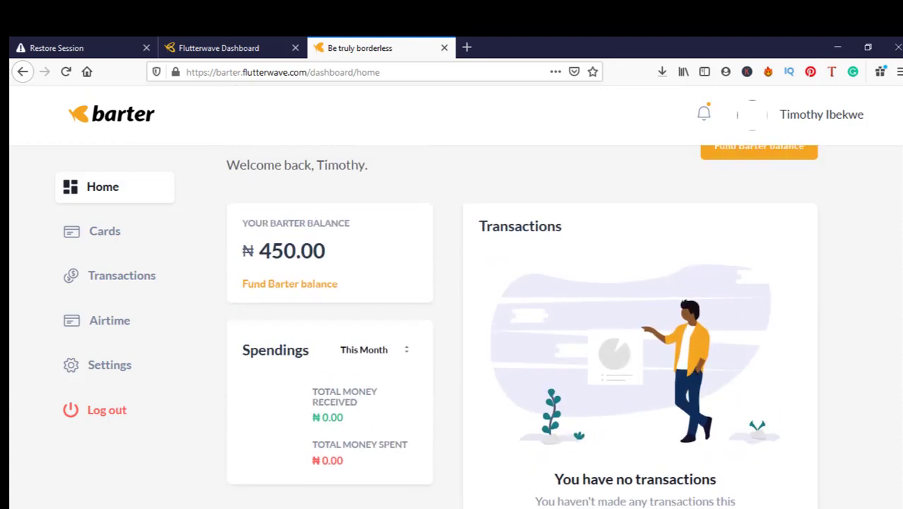
pyautogui.scroll(1, 522, 325)
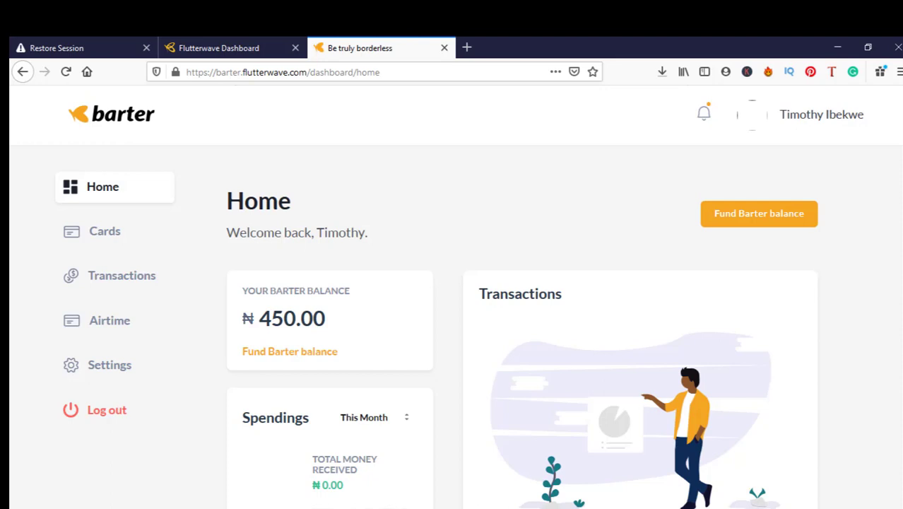
pyautogui.scroll(-3, 452, 318)
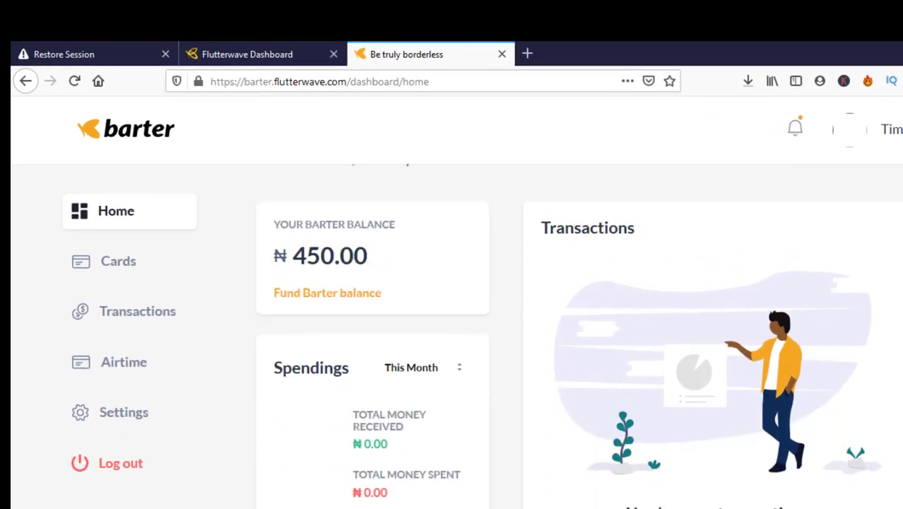